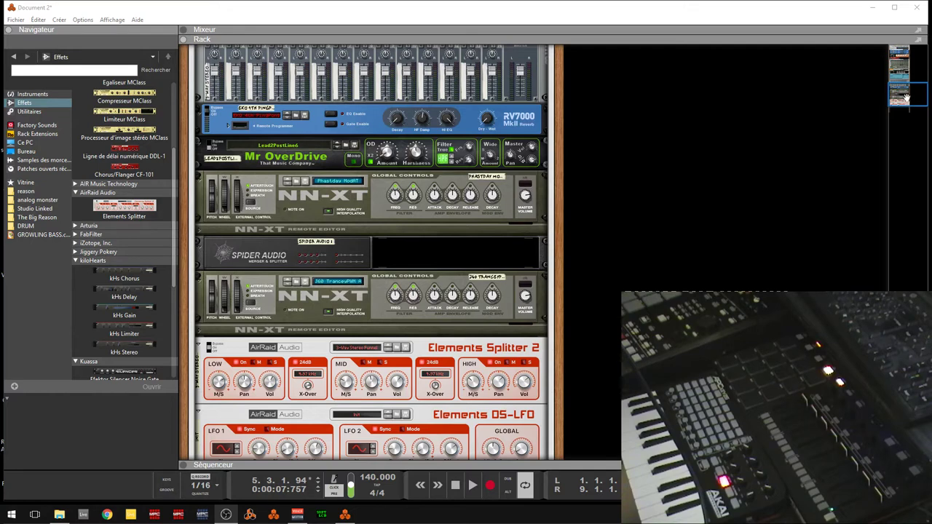
pyautogui.scroll(-2, 907, 102)
pyautogui.moveTo(907, 102); pyautogui.dragTo(904, 98)
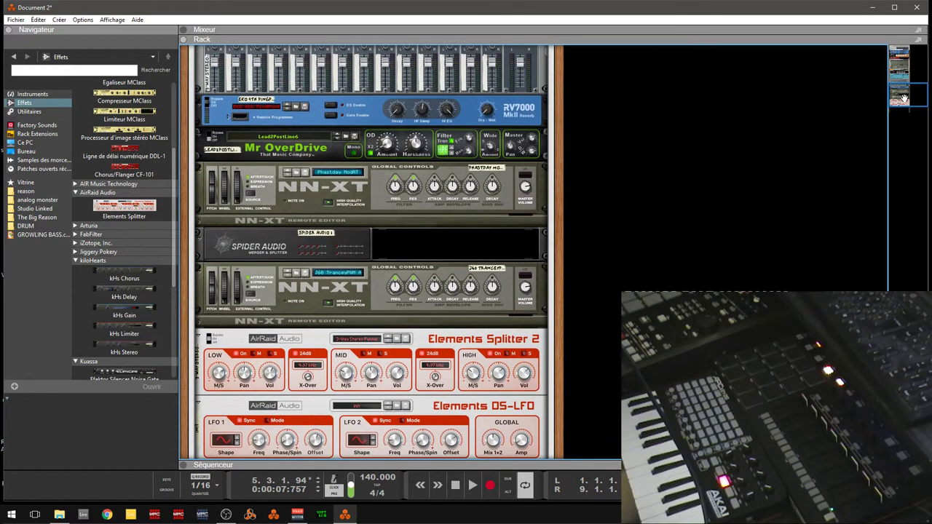
pyautogui.moveTo(904, 97); pyautogui.dragTo(899, 87)
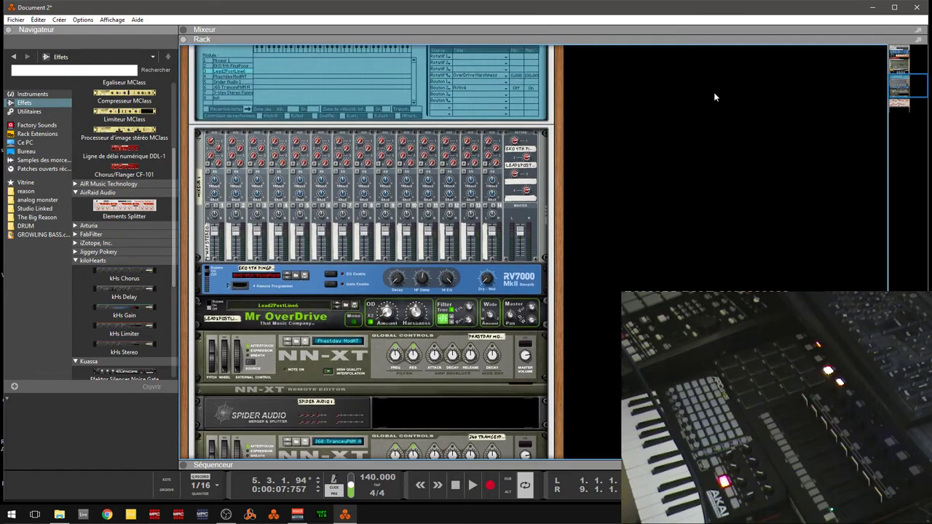
# Browse the available instruments, followed by the effects list down to the ThatMusicCompany devices
pyautogui.click(33, 94)
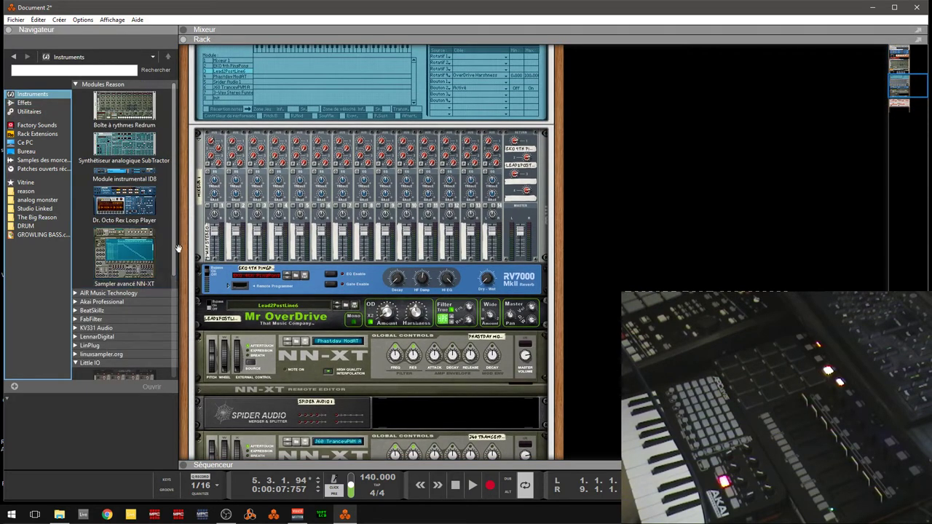
pyautogui.scroll(-3, 175, 285)
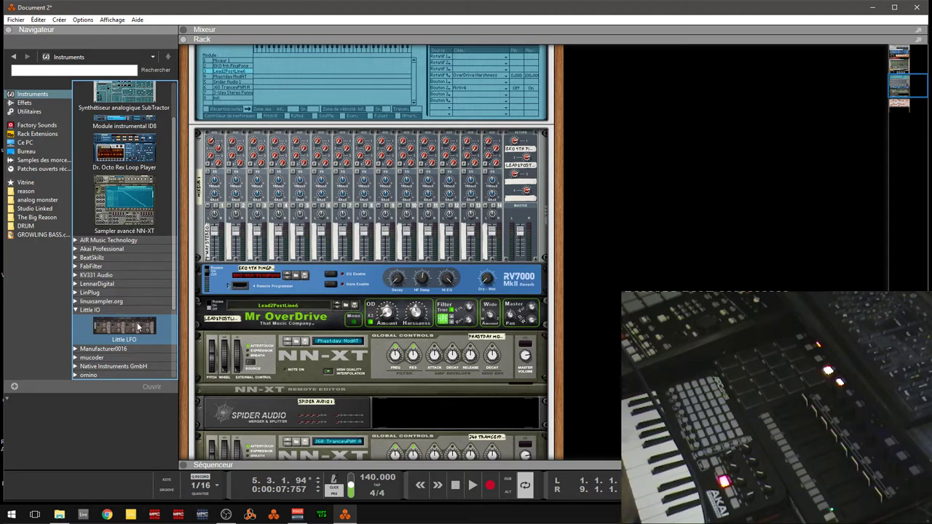
pyautogui.click(34, 106)
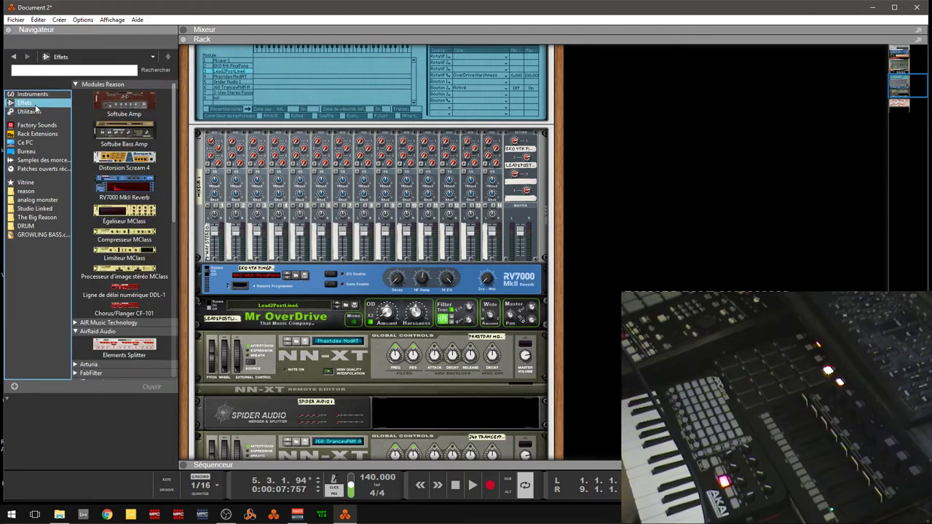
pyautogui.scroll(-3, 95, 218)
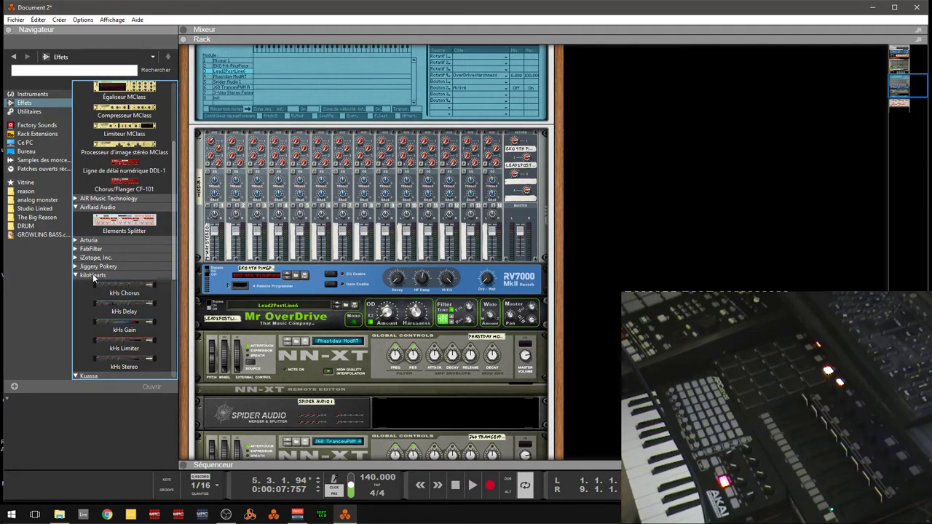
pyautogui.moveTo(175, 263); pyautogui.dragTo(178, 287)
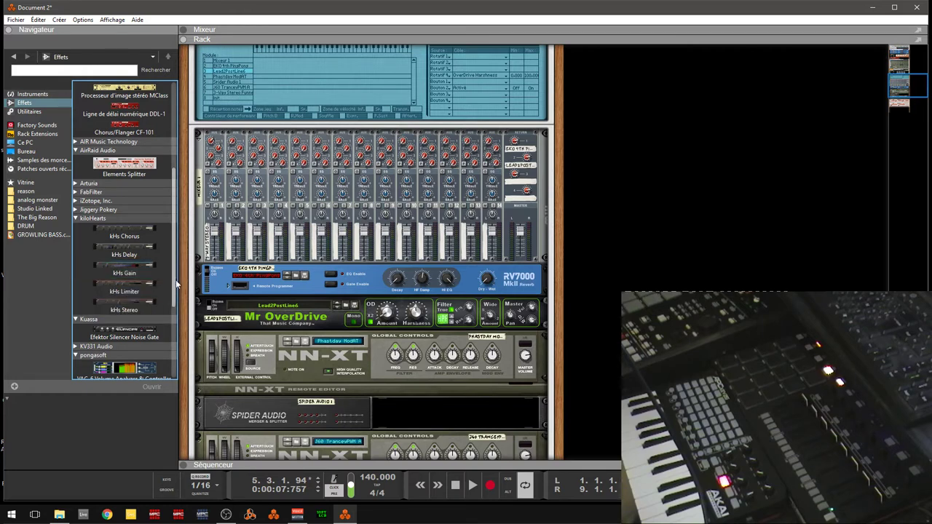
pyautogui.moveTo(176, 282); pyautogui.dragTo(179, 326)
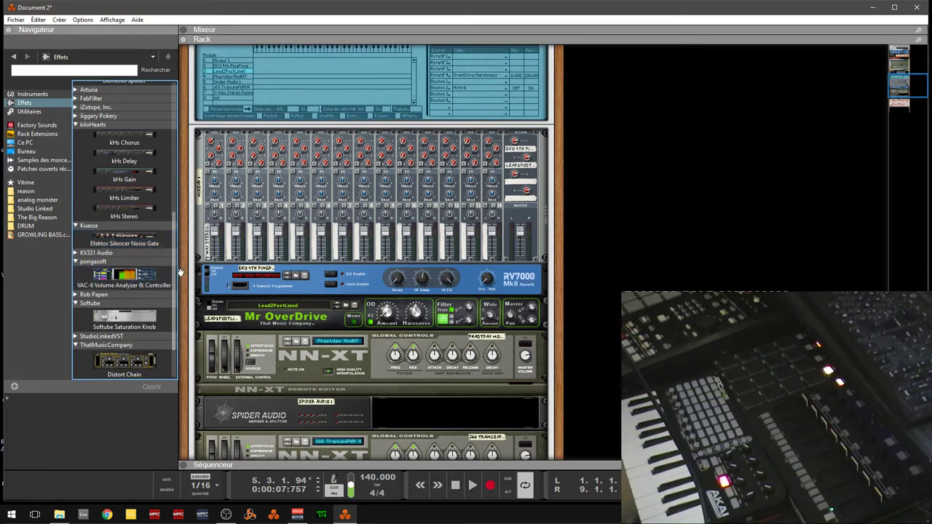
pyautogui.scroll(-2, 109, 276)
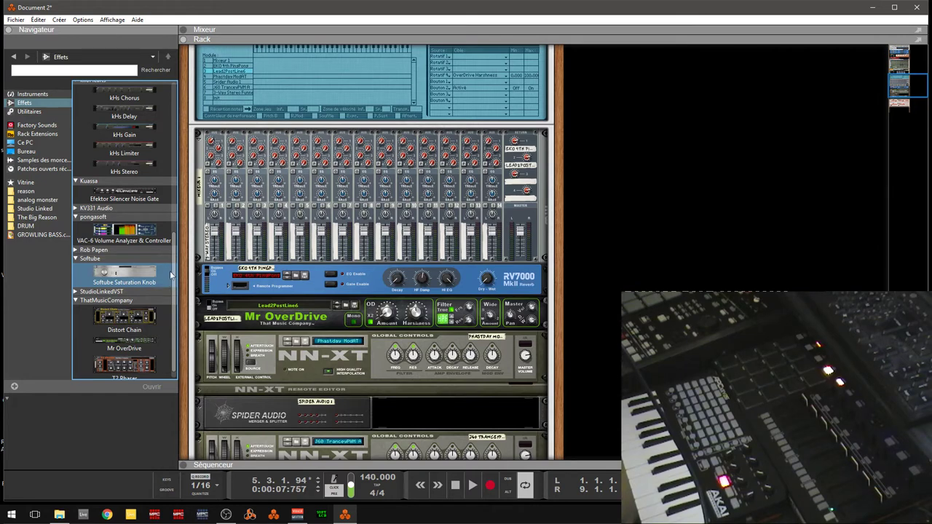
pyautogui.scroll(-1, 173, 273)
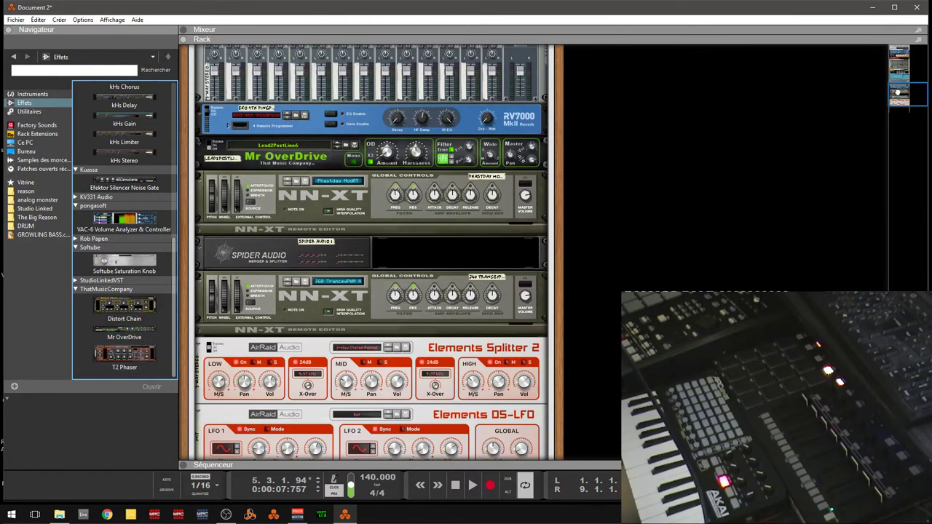
# Review the front panels of the Combinator's devices, from the programmer and mixer down to the Elements DS-LFO
pyautogui.moveTo(899, 84)
pyautogui.mouseDown()
pyautogui.moveTo(897, 96)
pyautogui.moveTo(896, 76)
pyautogui.mouseUp()
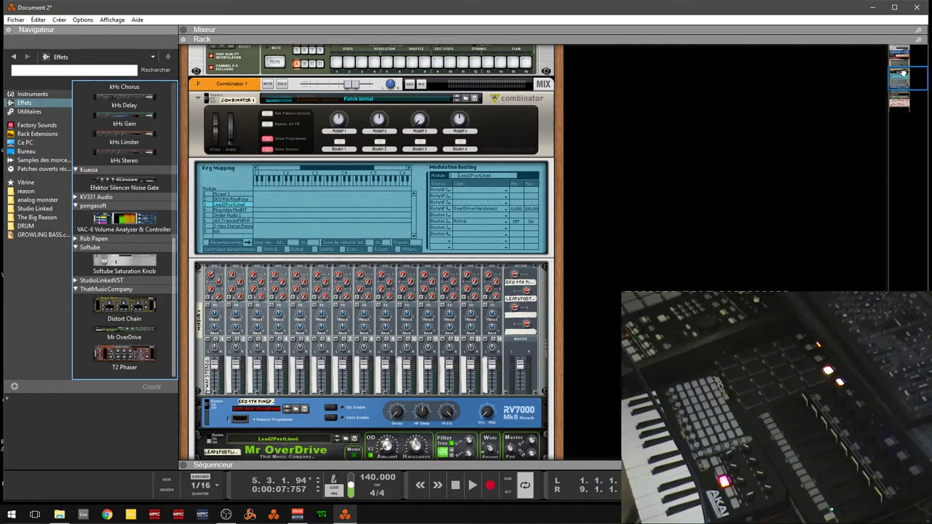
pyautogui.moveTo(902, 73)
pyautogui.mouseDown()
pyautogui.moveTo(906, 89)
pyautogui.moveTo(904, 78)
pyautogui.mouseUp()
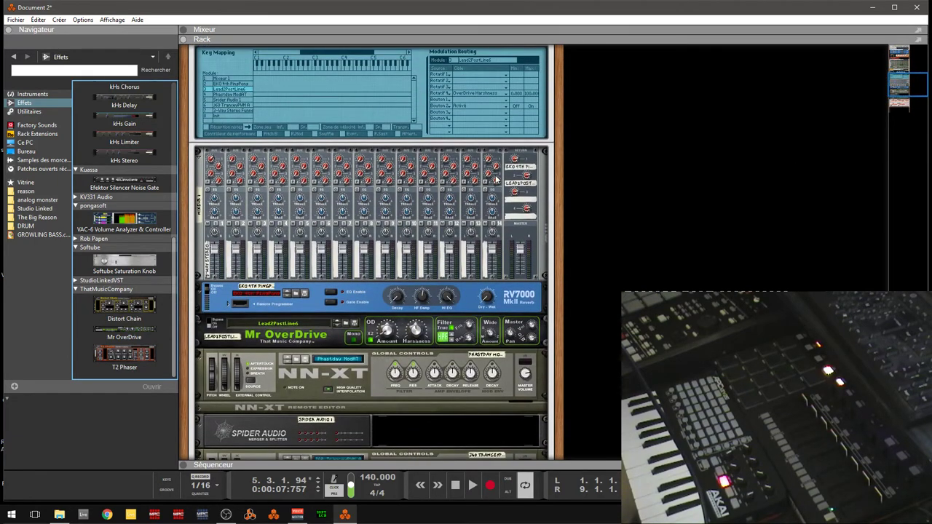
pyautogui.moveTo(904, 80); pyautogui.dragTo(901, 75)
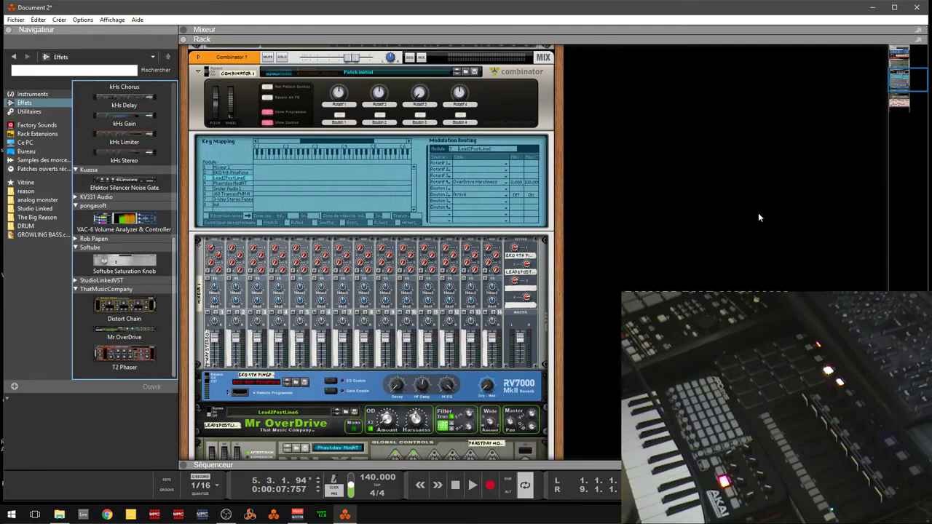
pyautogui.moveTo(896, 79); pyautogui.dragTo(899, 98)
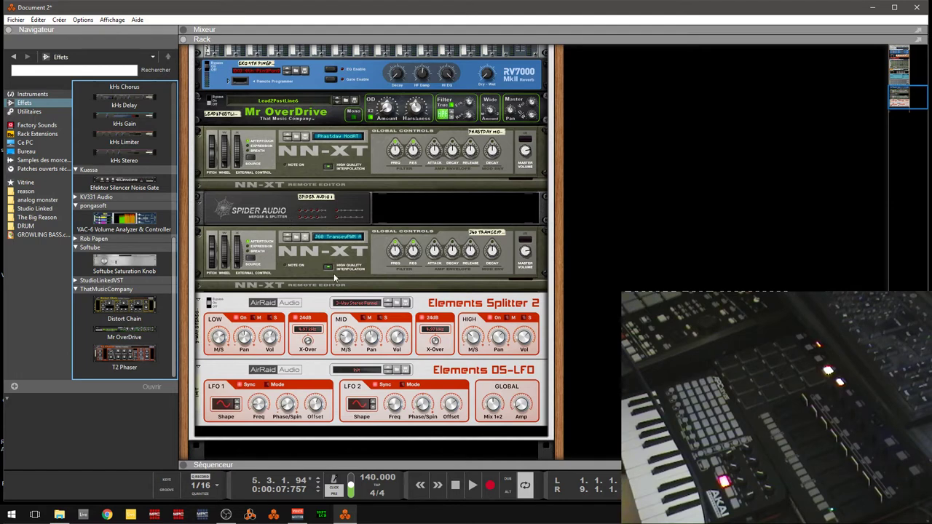
pyautogui.moveTo(900, 103); pyautogui.dragTo(905, 107)
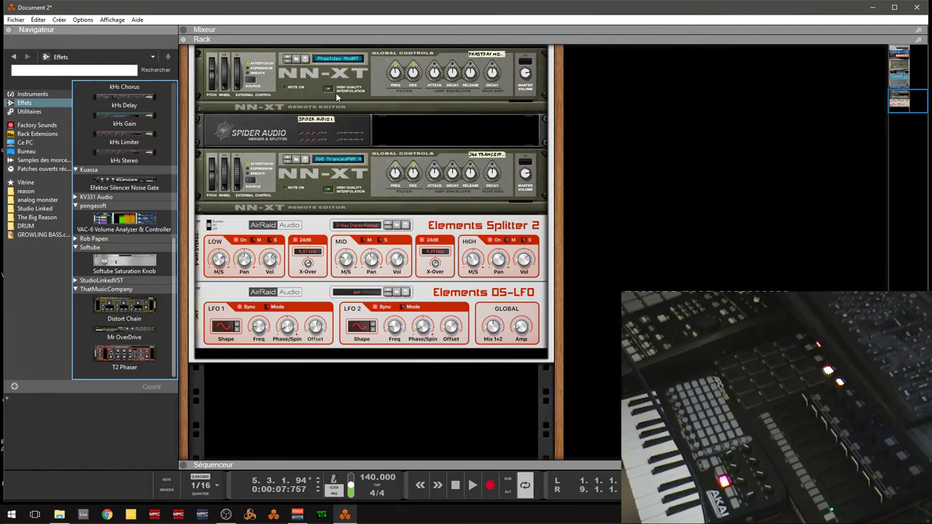
# Show the rear of the rack and examine the mixer's aux cabling to the RV7000 reverb and Mr OverDrive
pyautogui.press('Tab')
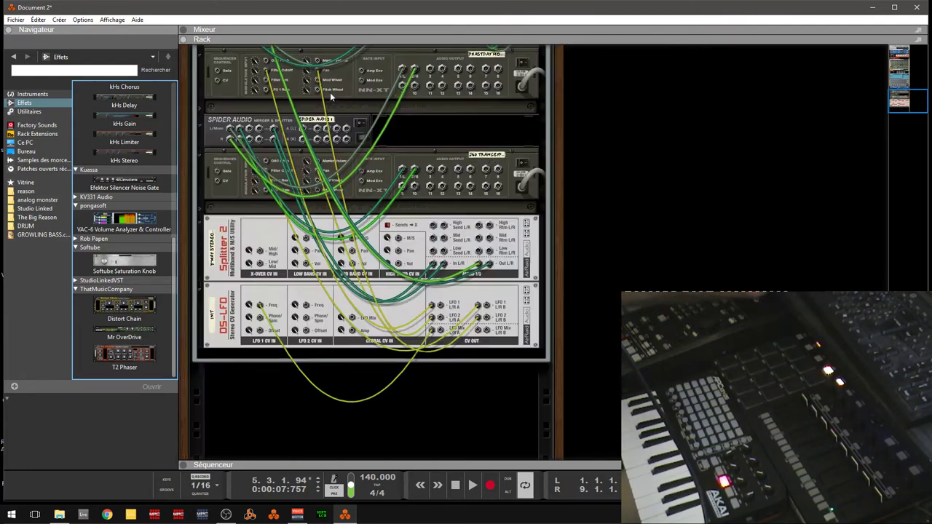
pyautogui.moveTo(900, 105); pyautogui.dragTo(902, 98)
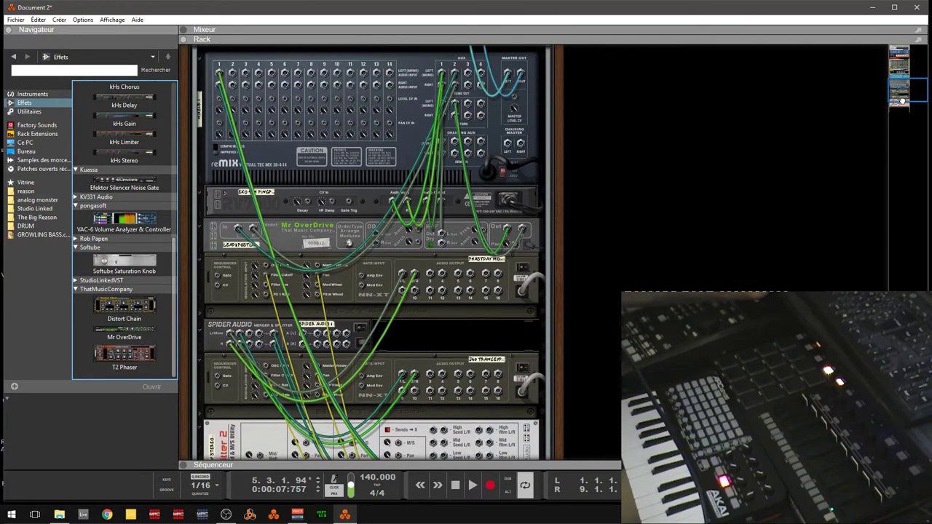
pyautogui.click(333, 201)
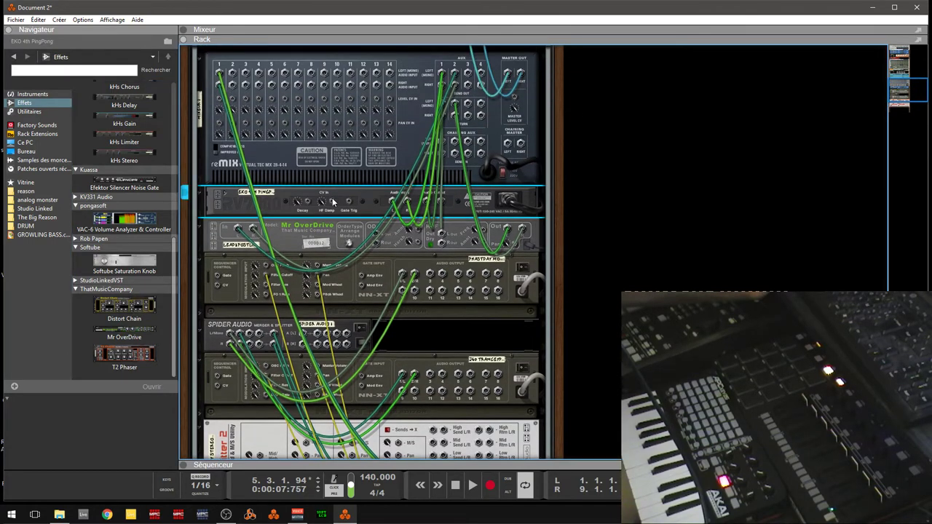
pyautogui.click(328, 228)
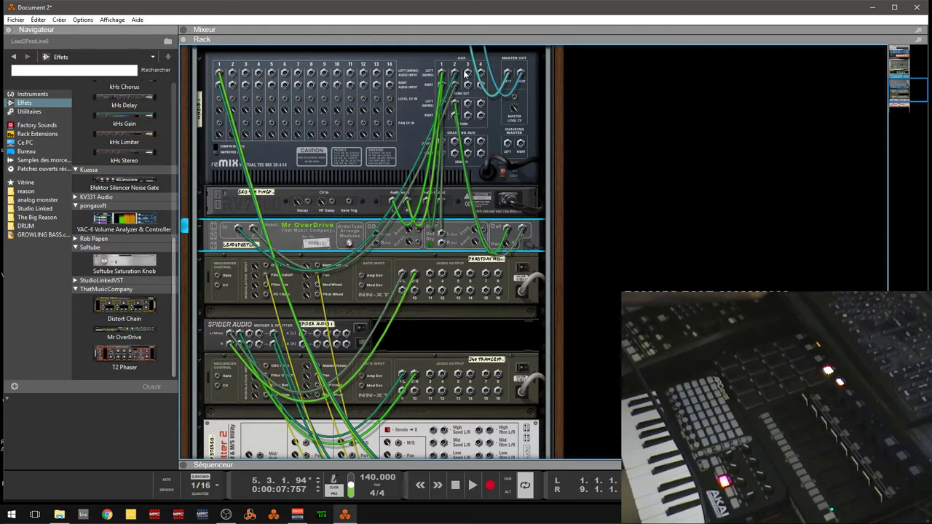
# Return to the rack's front and adjust the second aux send on channel 1 of the Combinator's mixer
pyautogui.press('Tab')
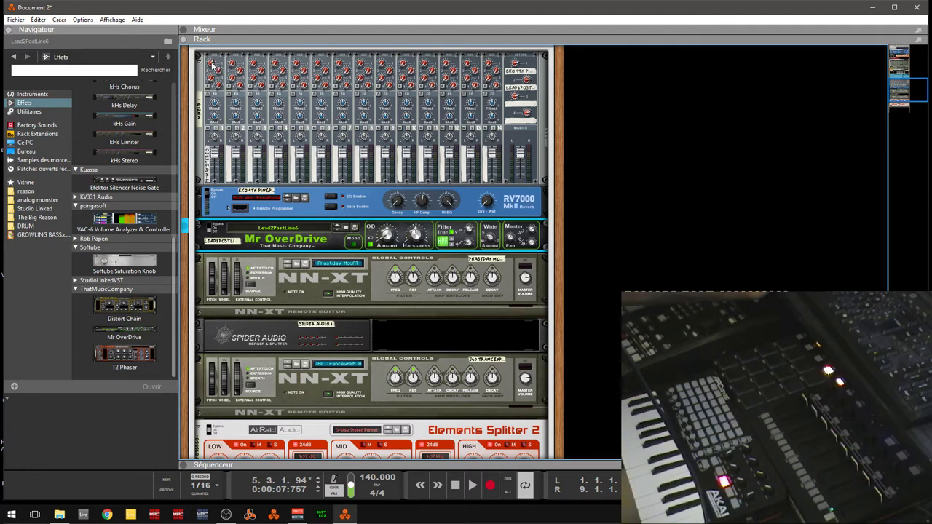
pyautogui.moveTo(220, 72)
pyautogui.moveTo(220, 72); pyautogui.dragTo(221, 69)
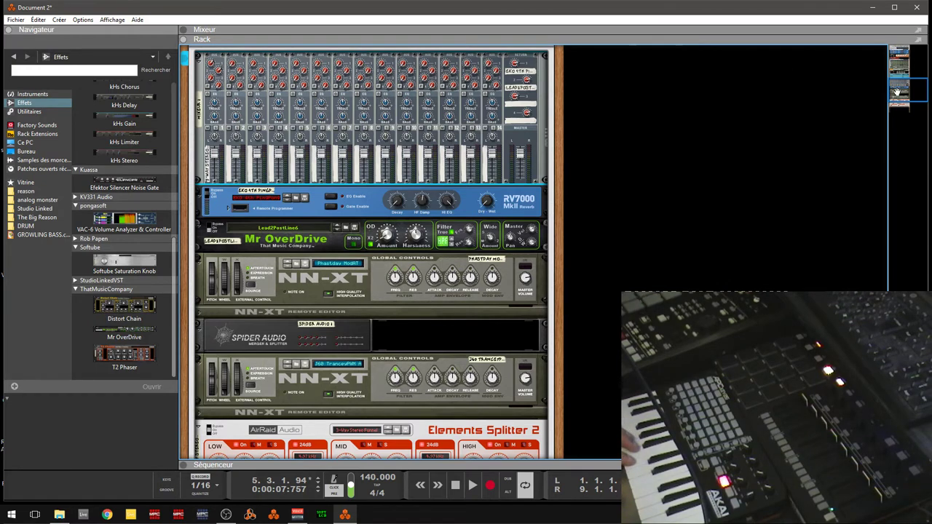
pyautogui.moveTo(899, 92); pyautogui.dragTo(897, 85)
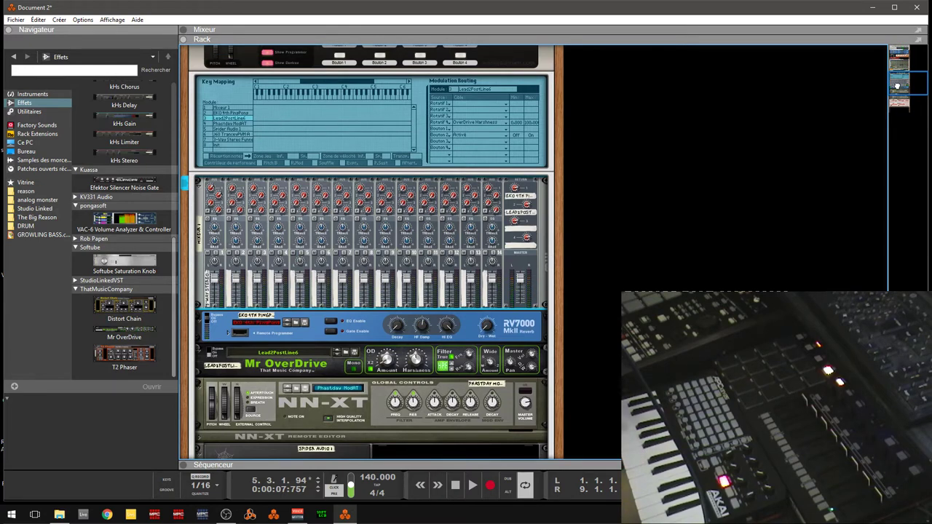
pyautogui.moveTo(897, 85); pyautogui.dragTo(902, 96)
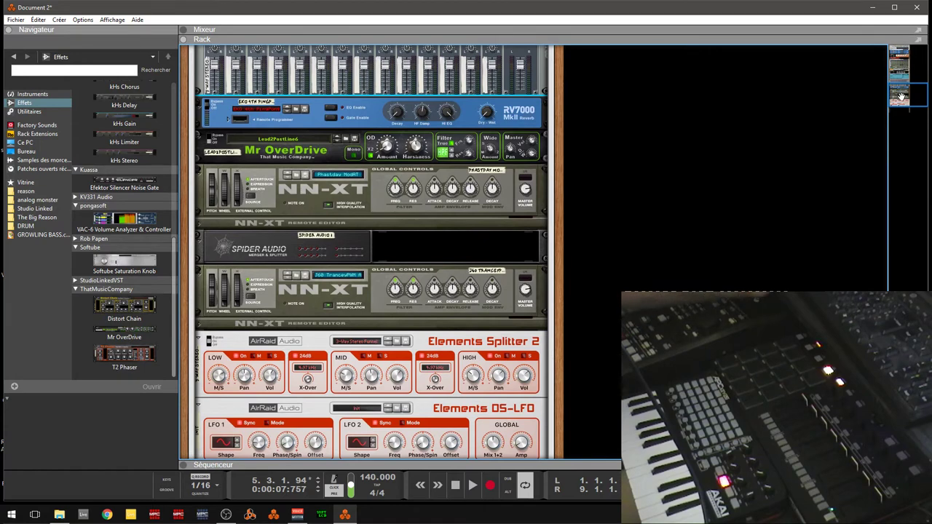
# Show the rack's rear and examine how both NN-XT samplers are cabled into the Spider Audio merger
pyautogui.press('Tab')
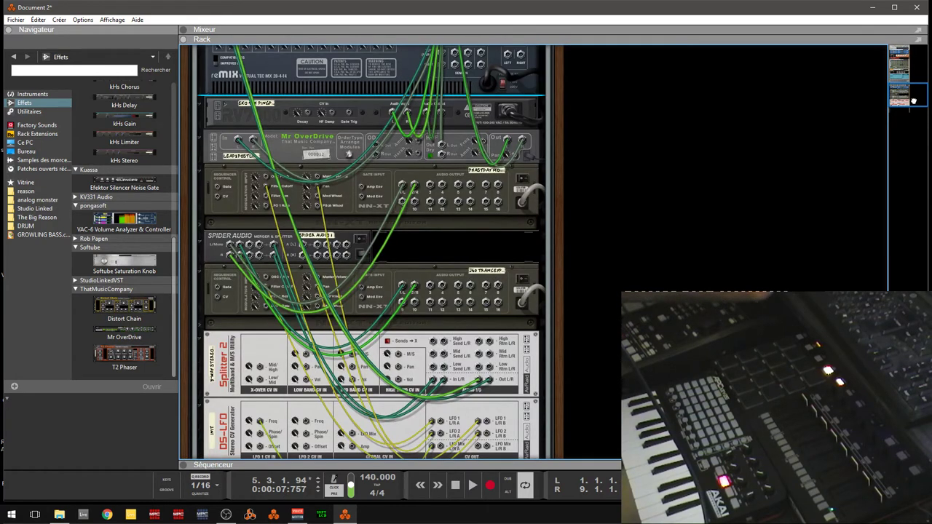
pyautogui.scroll(-2, 914, 100)
pyautogui.scroll(1, 909, 93)
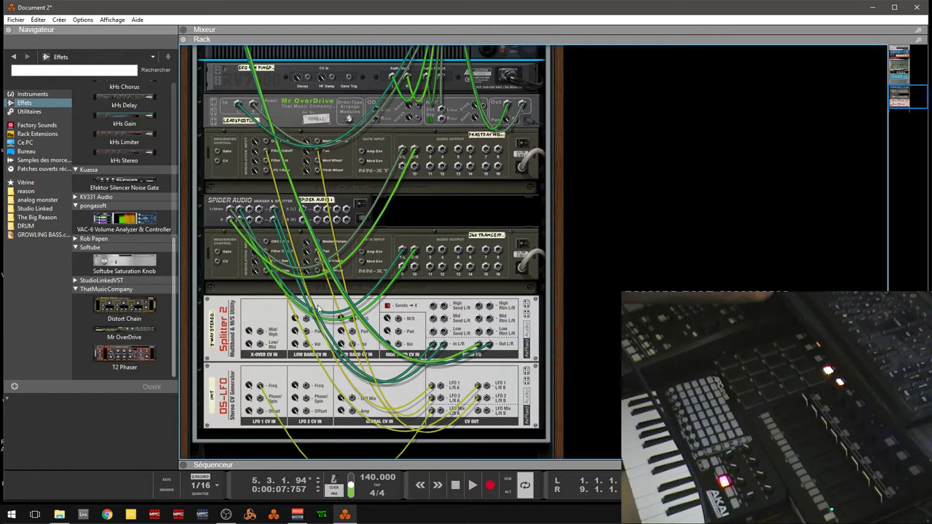
pyautogui.click(412, 250)
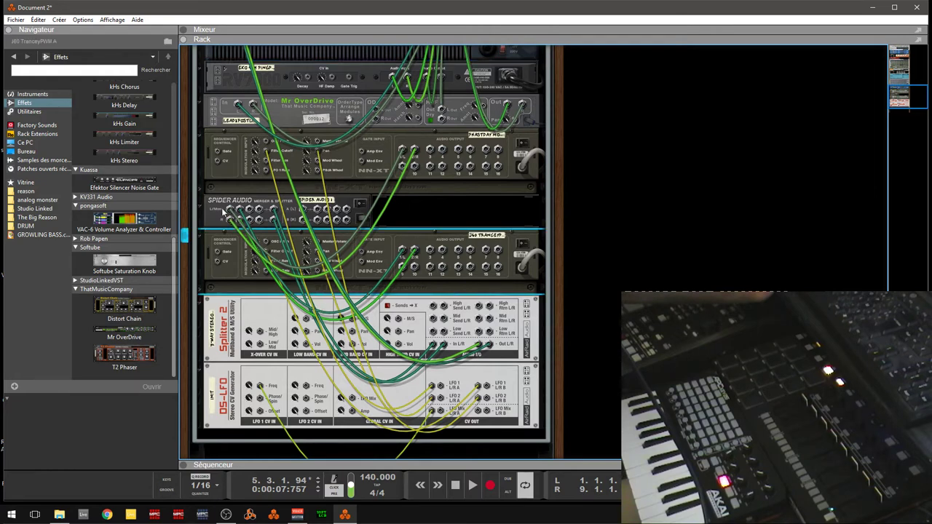
pyautogui.click(245, 173)
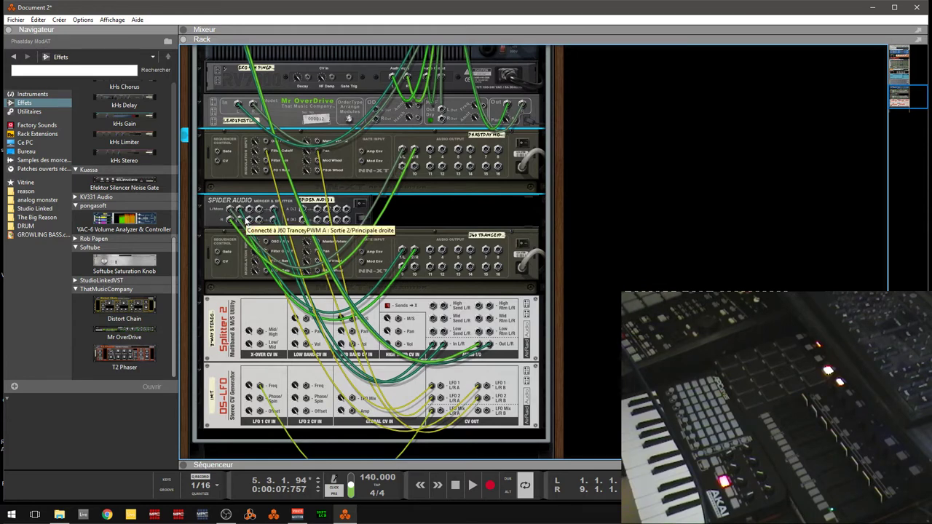
# Return to the rack's front and raise the Low, Mid and High band volumes on the Elements Splitter 2
pyautogui.press('Tab')
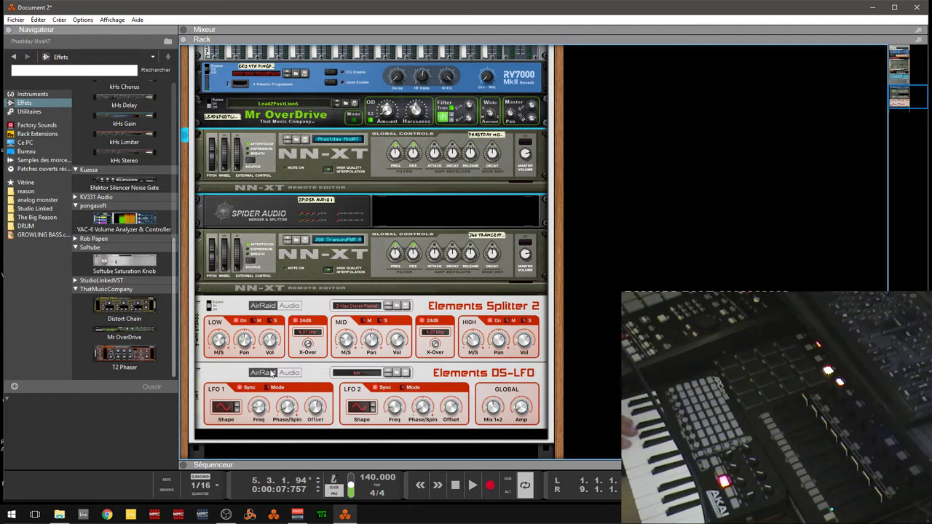
pyautogui.click(270, 340)
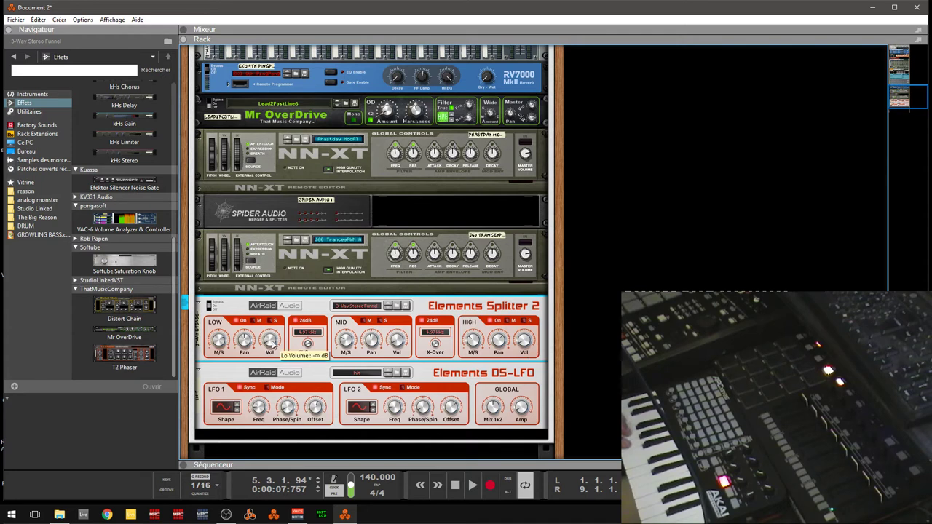
pyautogui.moveTo(269, 343); pyautogui.dragTo(266, 321)
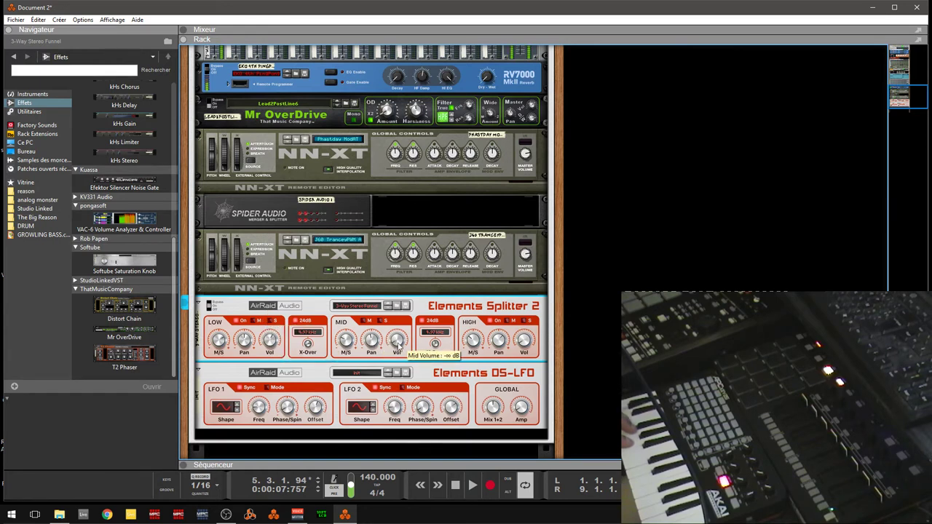
pyautogui.moveTo(395, 350); pyautogui.dragTo(396, 330)
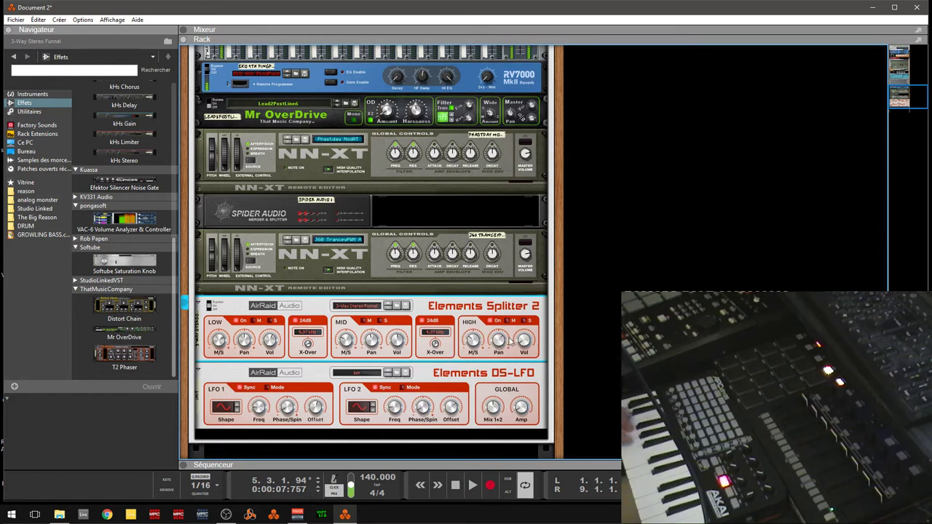
pyautogui.moveTo(524, 340); pyautogui.dragTo(522, 325)
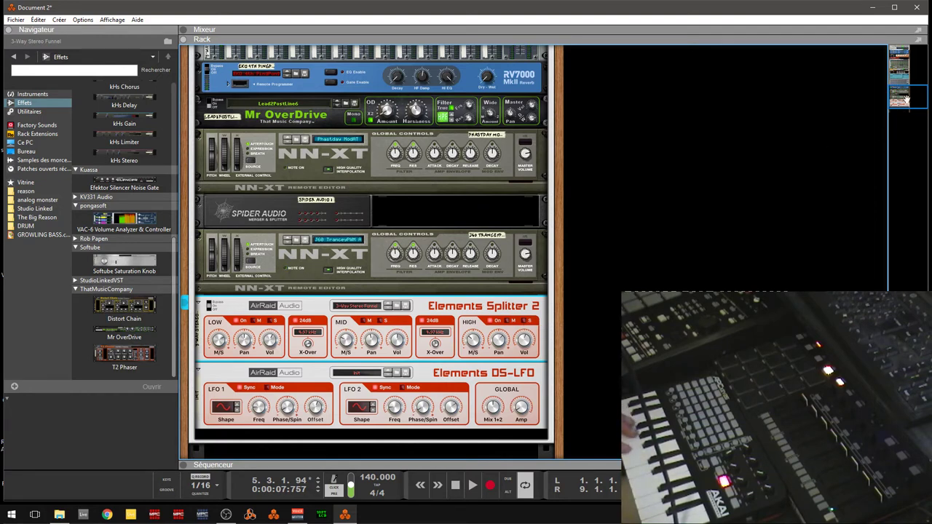
# Show the rack's rear and examine the CV output cabling of the Elements DS-LFO
pyautogui.scroll(-3, 912, 97)
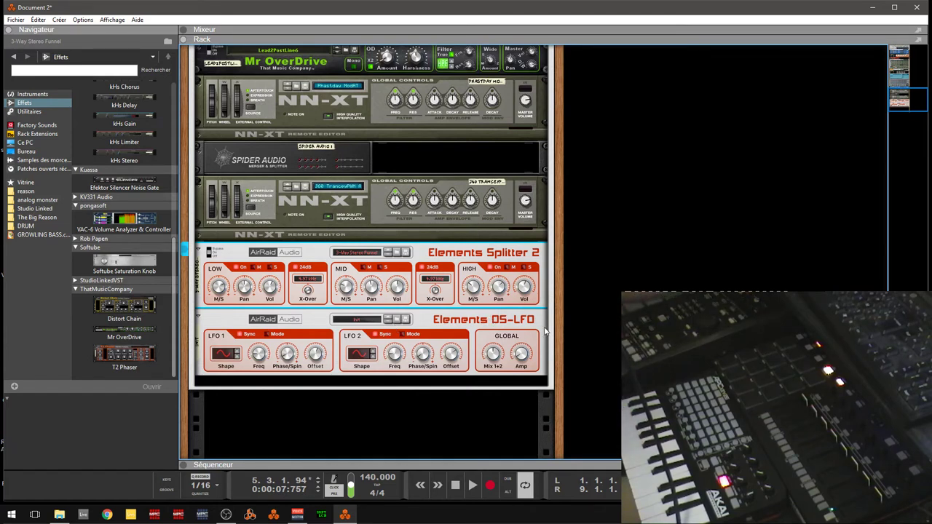
pyautogui.press('Tab')
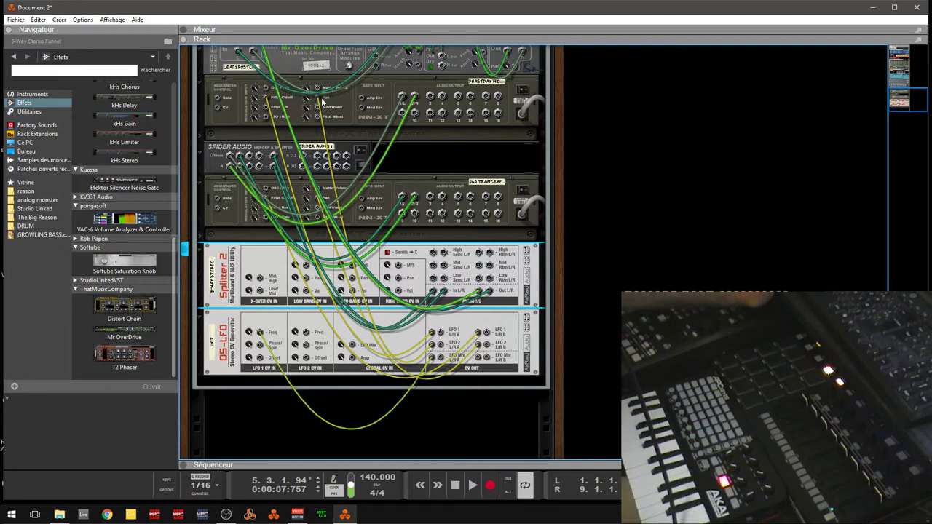
pyautogui.click(480, 333)
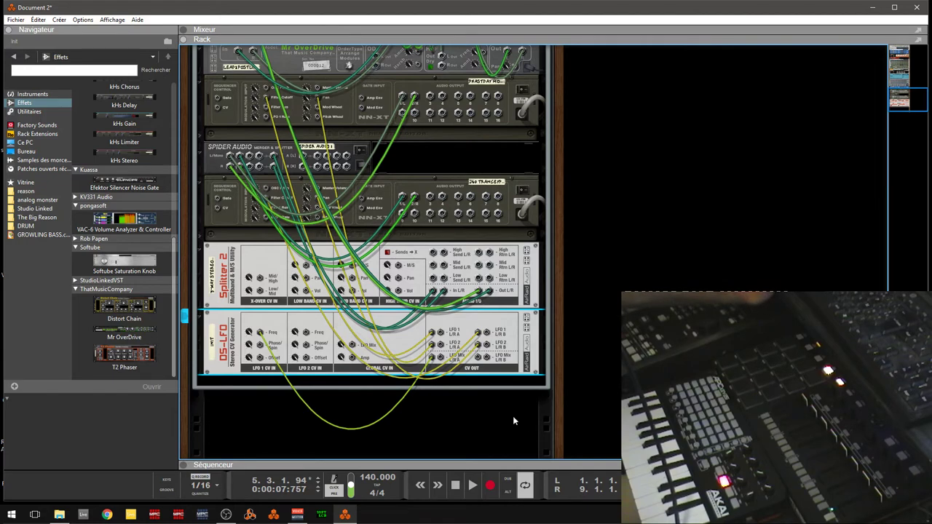
# Return to the rack's front and collapse both NN-XT samplers, the Spider Audio merger and the Combinator's mixer
pyautogui.press('Tab')
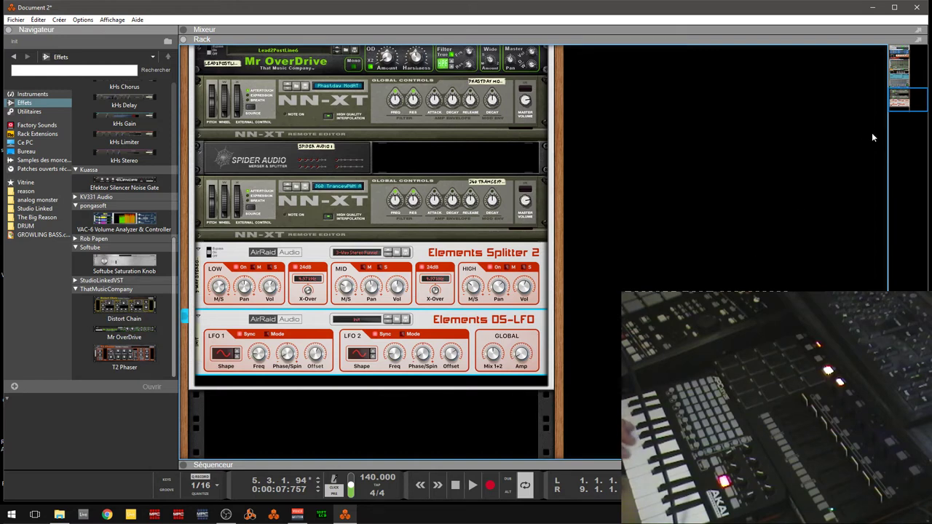
pyautogui.click(199, 85)
pyautogui.click(200, 155)
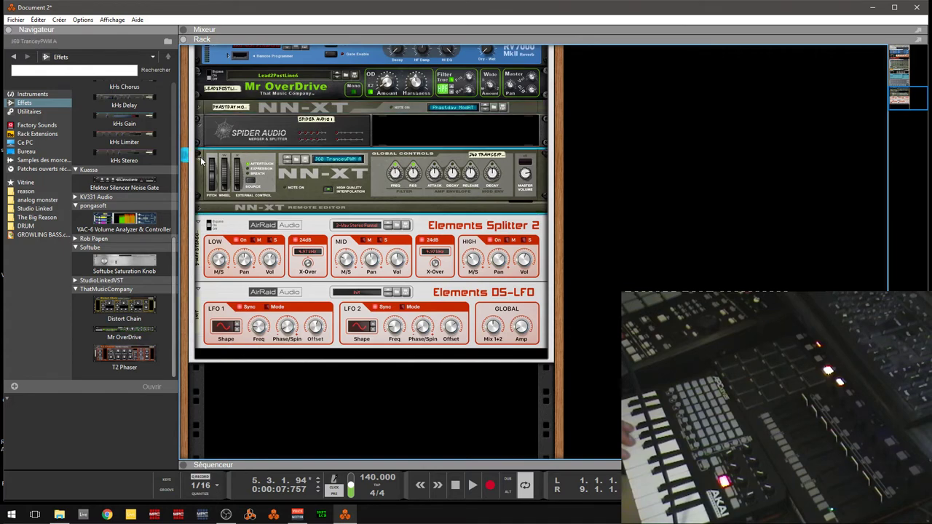
pyautogui.click(198, 182)
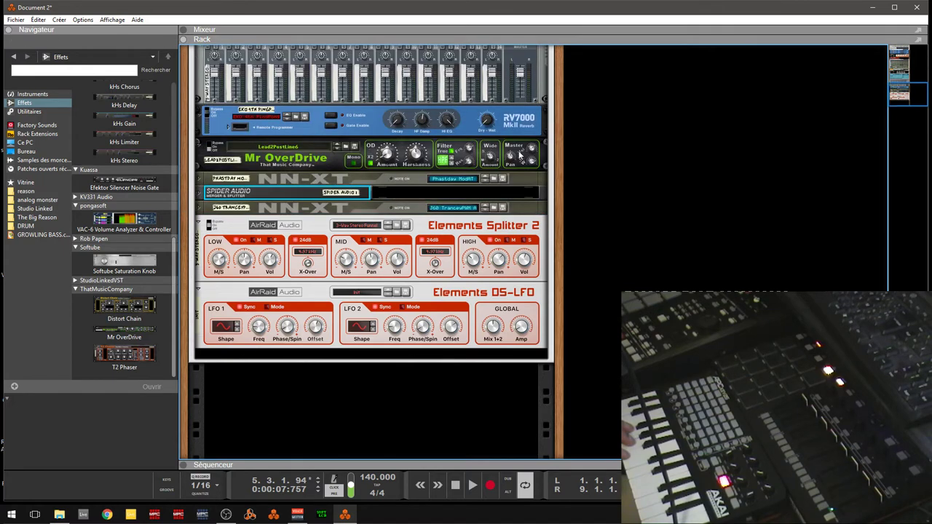
pyautogui.moveTo(913, 99); pyautogui.dragTo(911, 94)
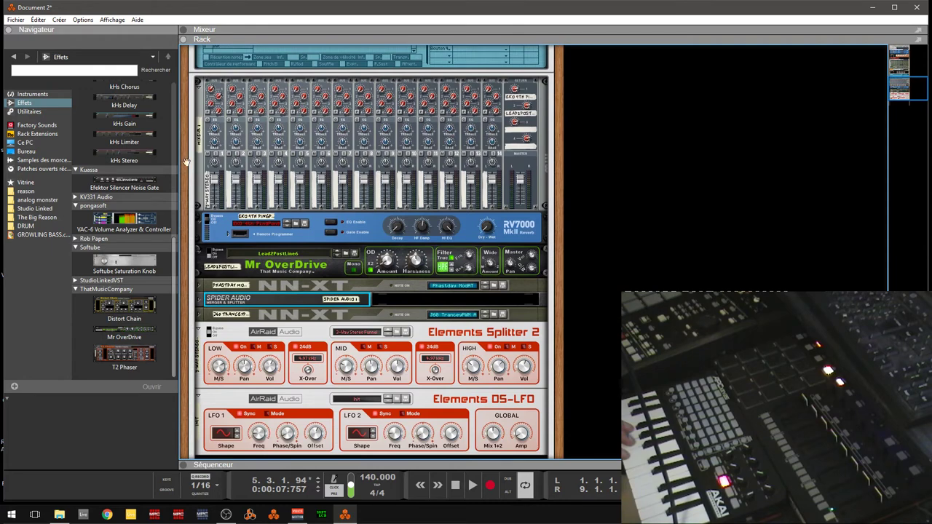
pyautogui.click(199, 89)
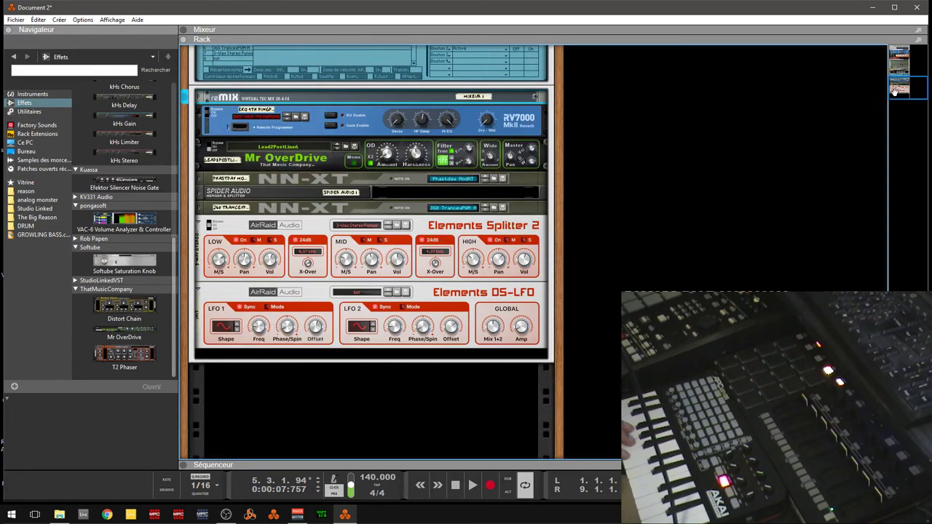
# Examine the Combinator's rotary and button controls, its modulation routing and the devices beneath it, and toggle playback
pyautogui.moveTo(900, 92); pyautogui.dragTo(900, 86)
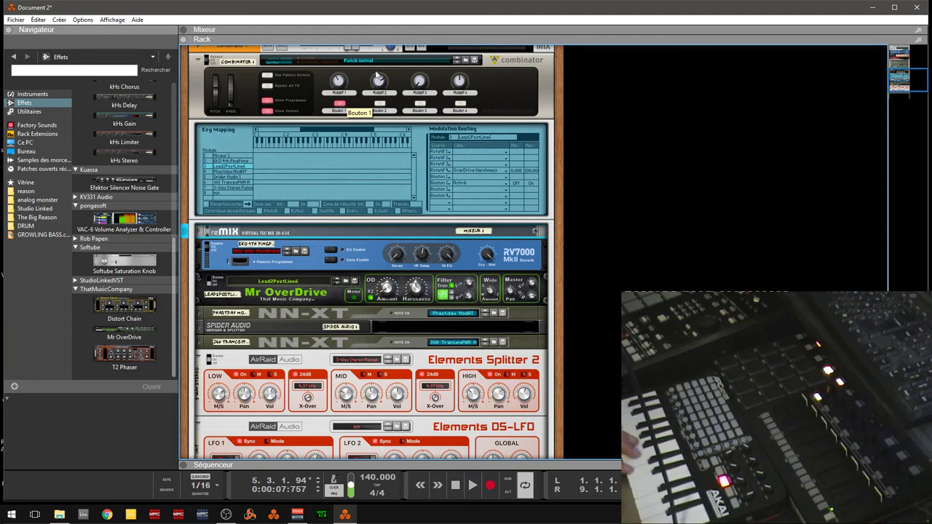
pyautogui.moveTo(914, 74); pyautogui.dragTo(914, 81)
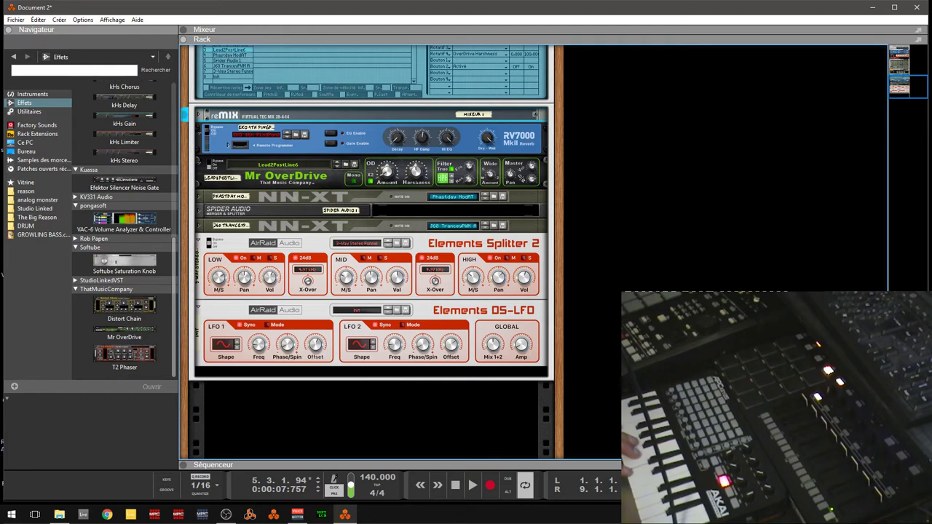
pyautogui.moveTo(903, 93); pyautogui.dragTo(904, 80)
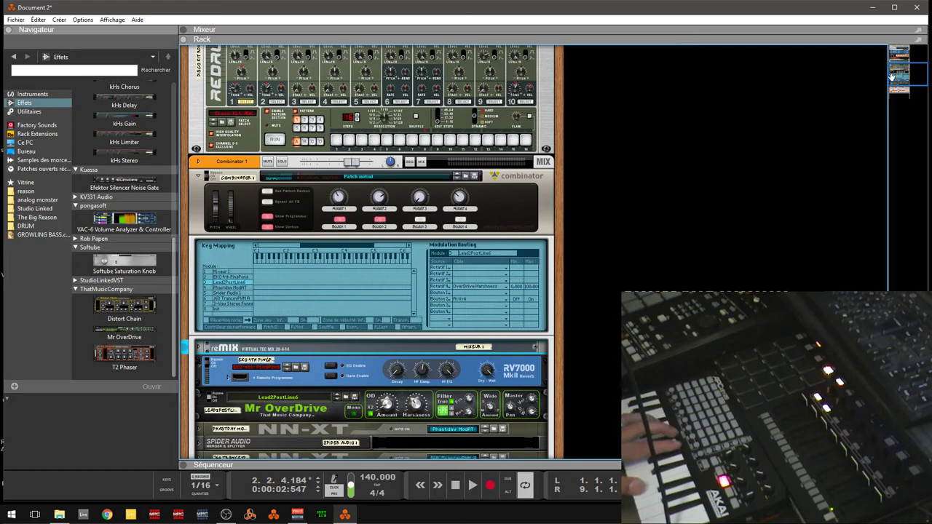
pyautogui.moveTo(893, 76); pyautogui.dragTo(898, 87)
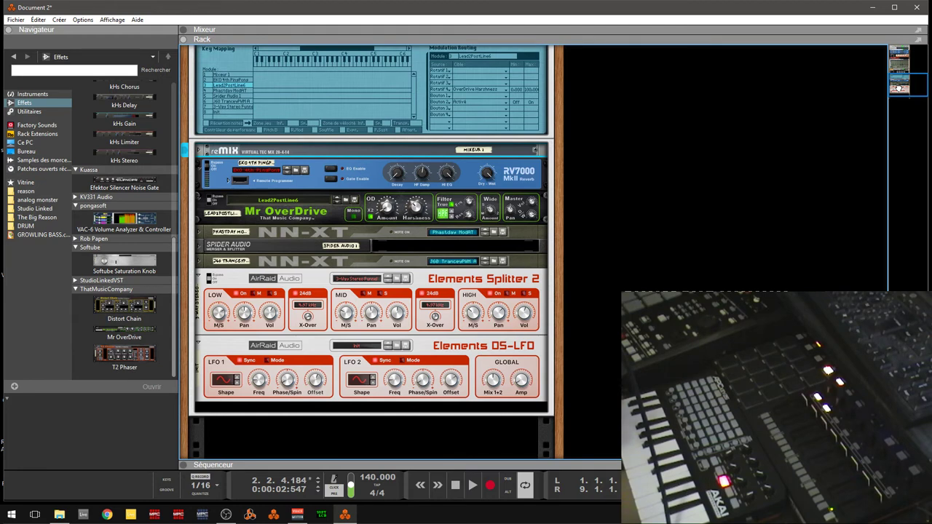
pyautogui.moveTo(897, 87); pyautogui.dragTo(881, 93)
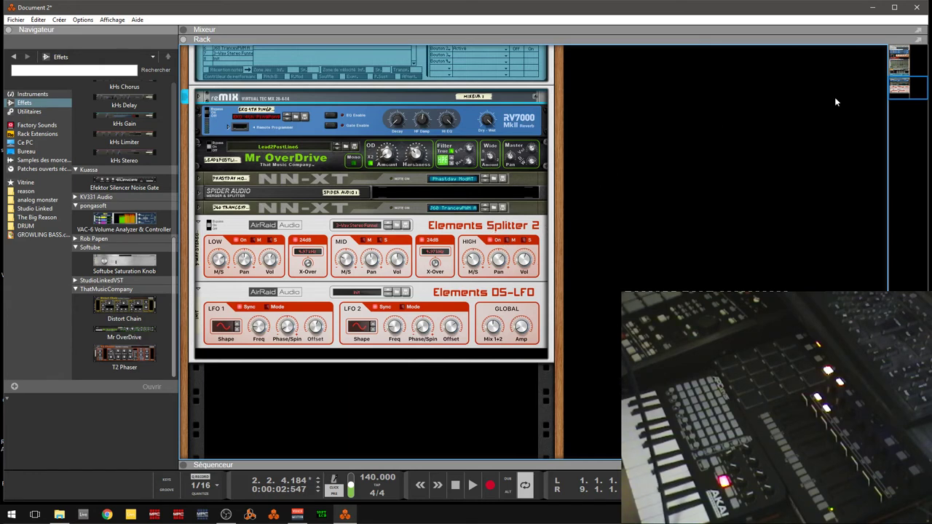
pyautogui.moveTo(894, 87); pyautogui.dragTo(888, 83)
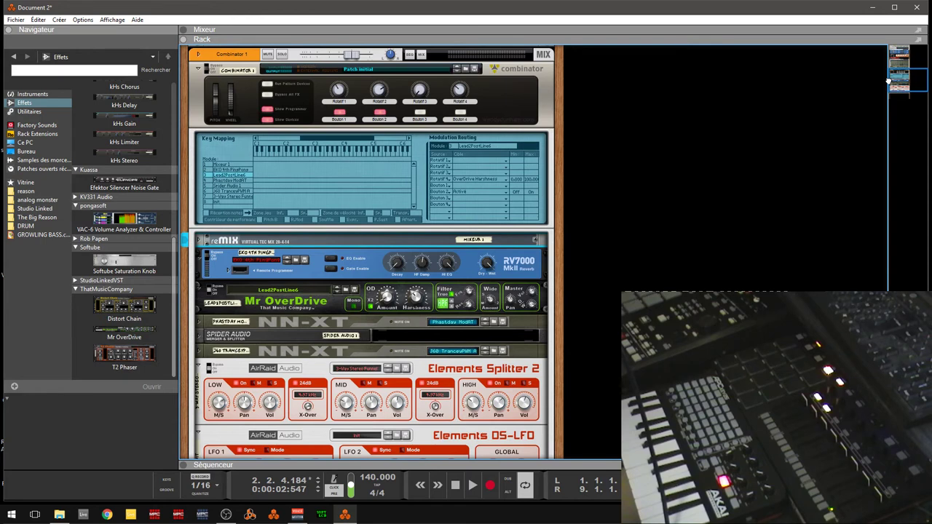
pyautogui.moveTo(889, 80); pyautogui.dragTo(884, 88)
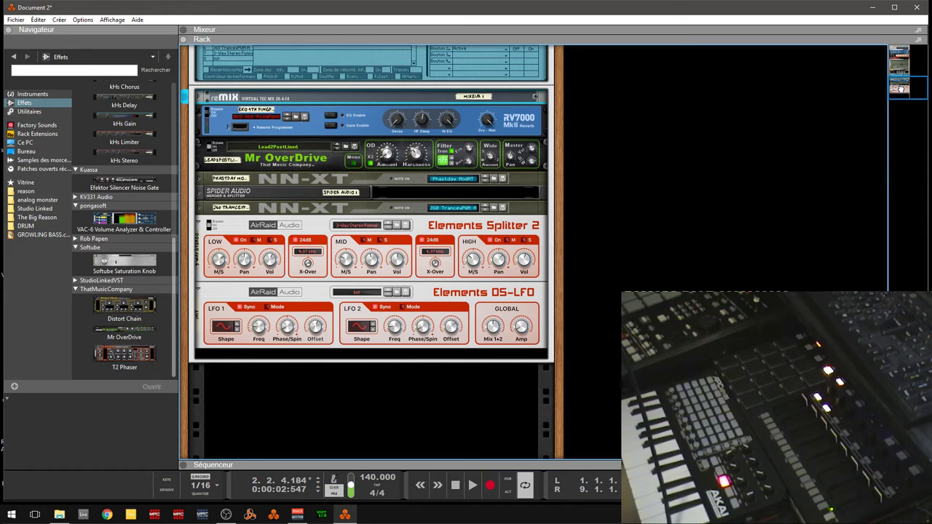
pyautogui.moveTo(900, 88); pyautogui.dragTo(895, 78)
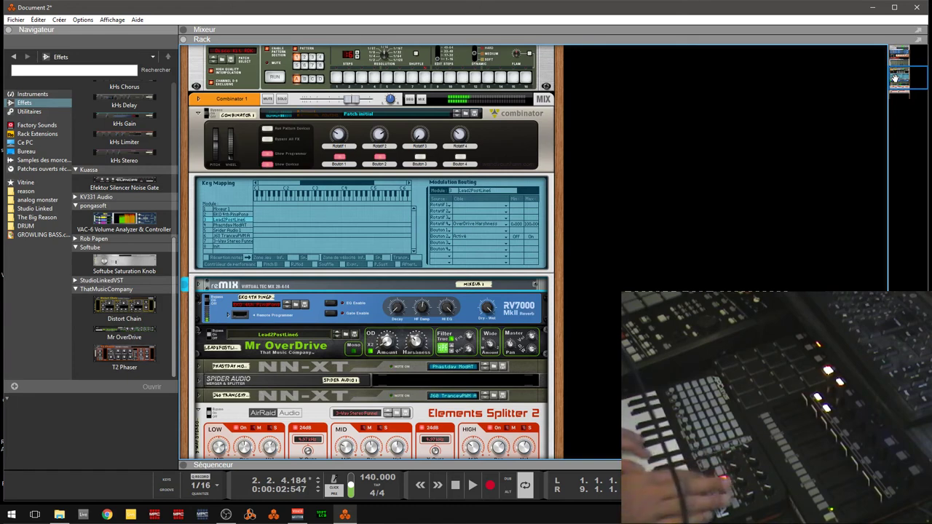
pyautogui.press('space')
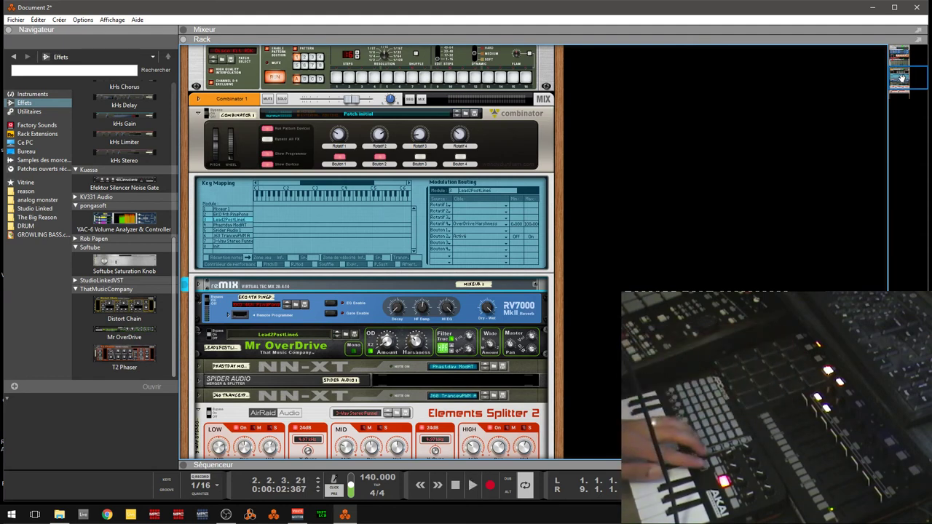
# Set the LFO 1 frequency on the Elements DS-LFO to 1/24
pyautogui.scroll(-5, 366, 292)
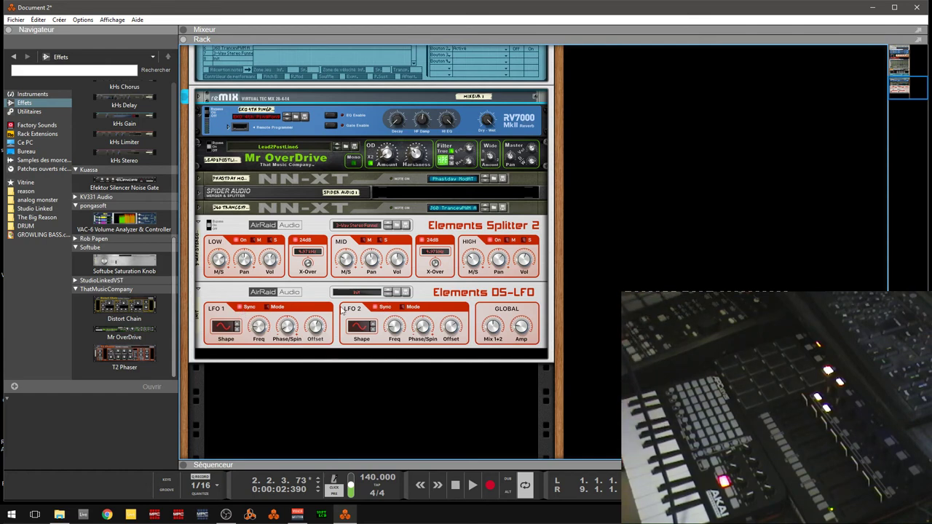
pyautogui.click(255, 328)
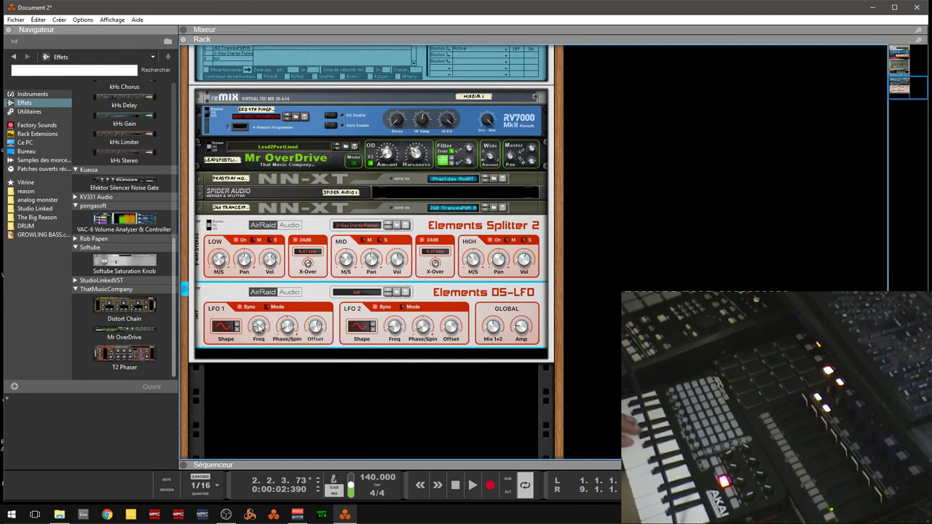
pyautogui.moveTo(259, 324); pyautogui.dragTo(256, 325)
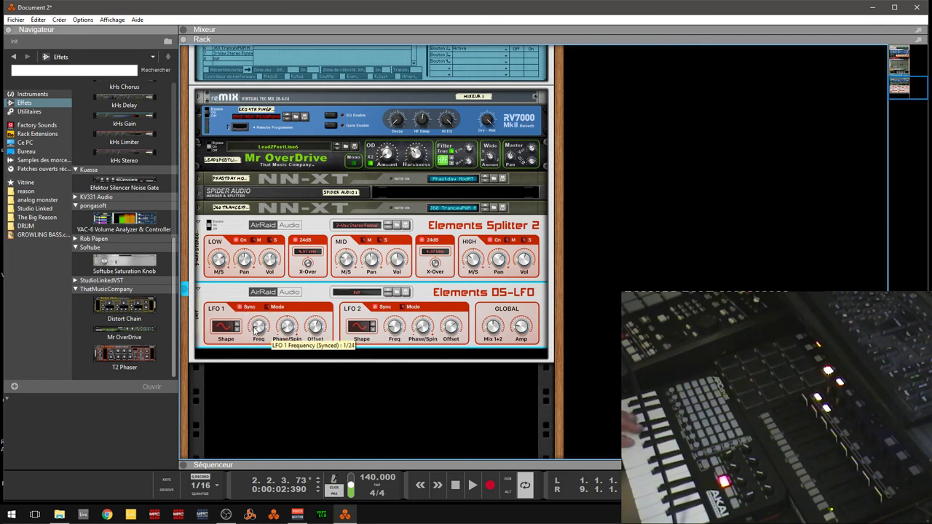
pyautogui.scroll(4, 256, 329)
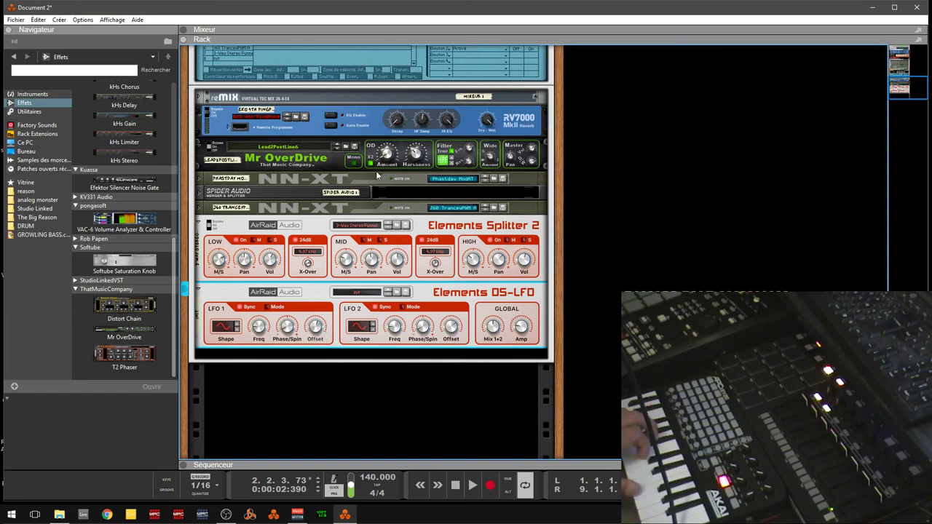
# Select the Mr OverDrive device, and adjust the global Amp amount on the Elements DS-LFO
pyautogui.click(414, 159)
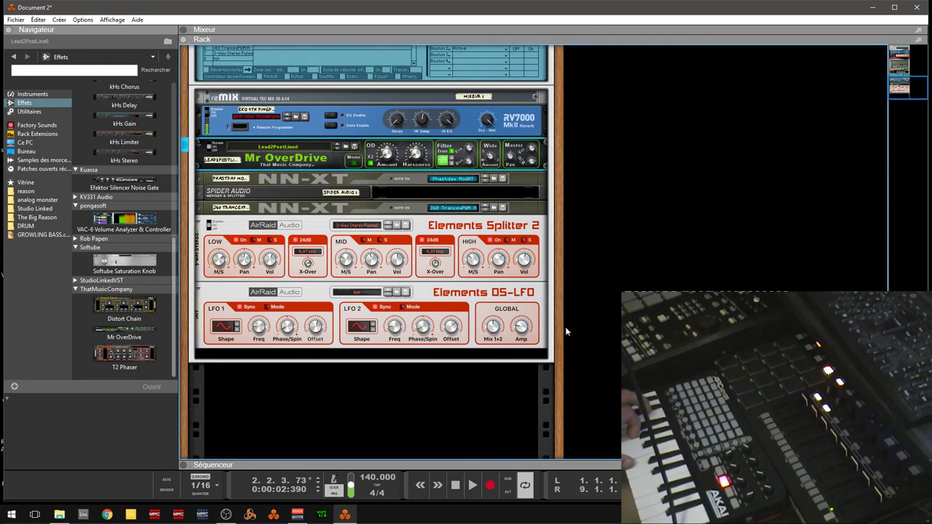
pyautogui.click(521, 329)
pyautogui.moveTo(521, 325); pyautogui.dragTo(520, 338)
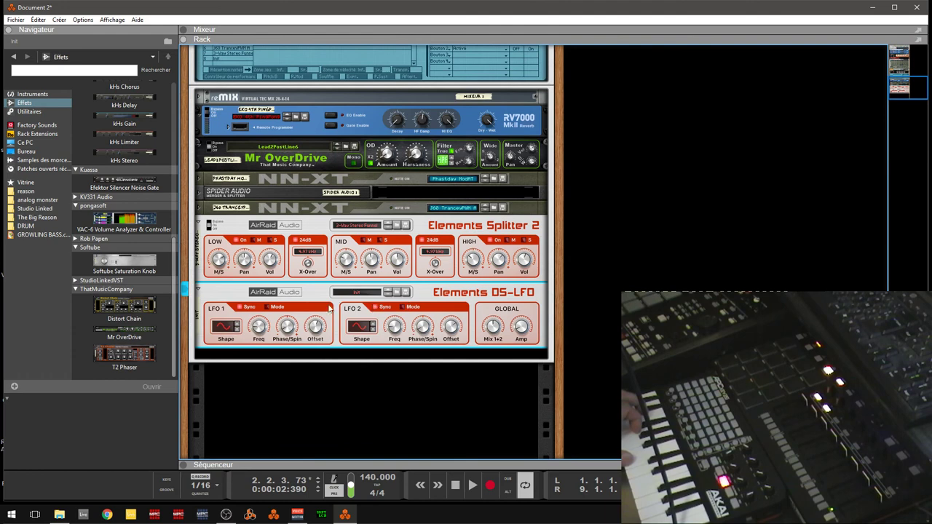
# Try the LFO1 1-16, 1-4 and 1-8 Sine patches on the Elements DS-LFO and reload its Init patch
pyautogui.click(387, 293)
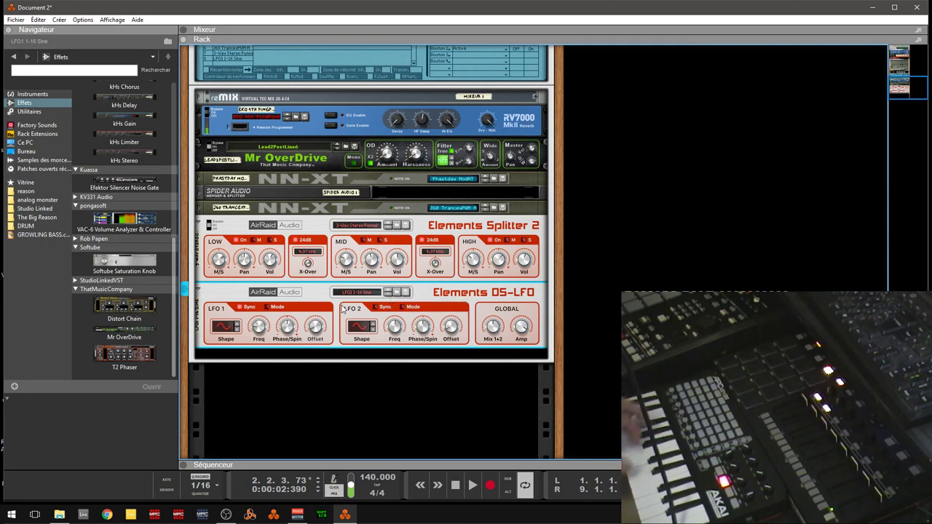
pyautogui.click(389, 295)
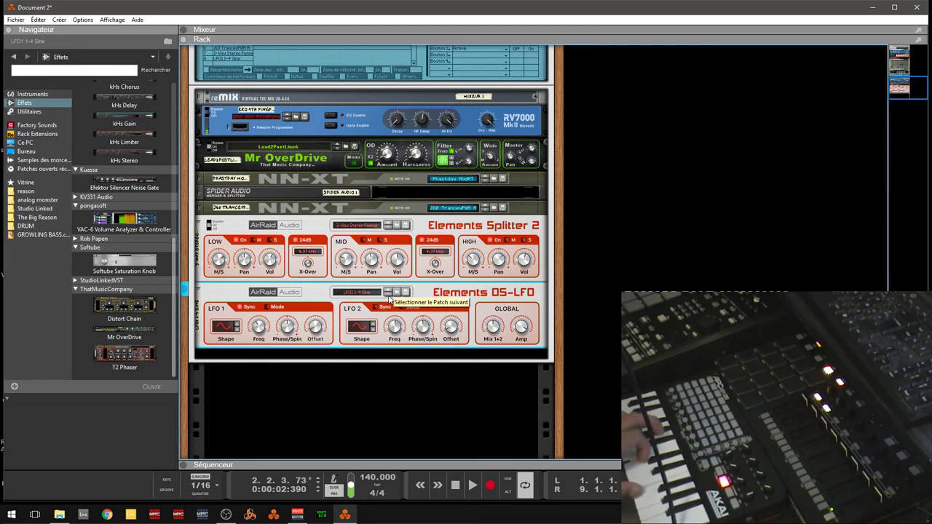
pyautogui.click(389, 296)
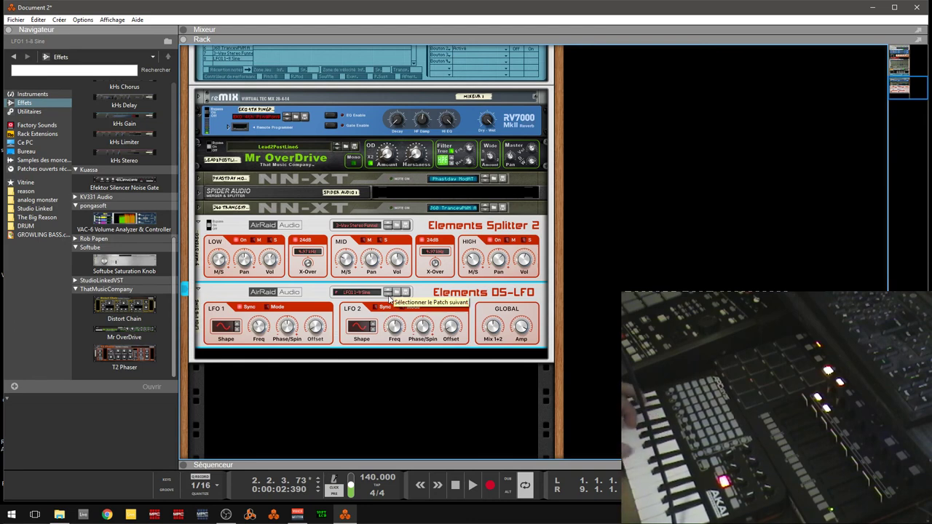
pyautogui.click(349, 294)
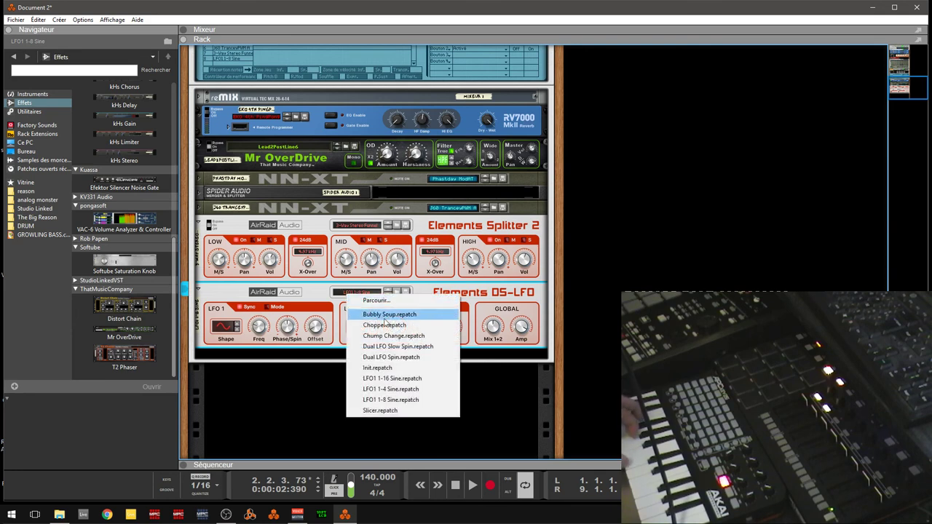
pyautogui.click(391, 370)
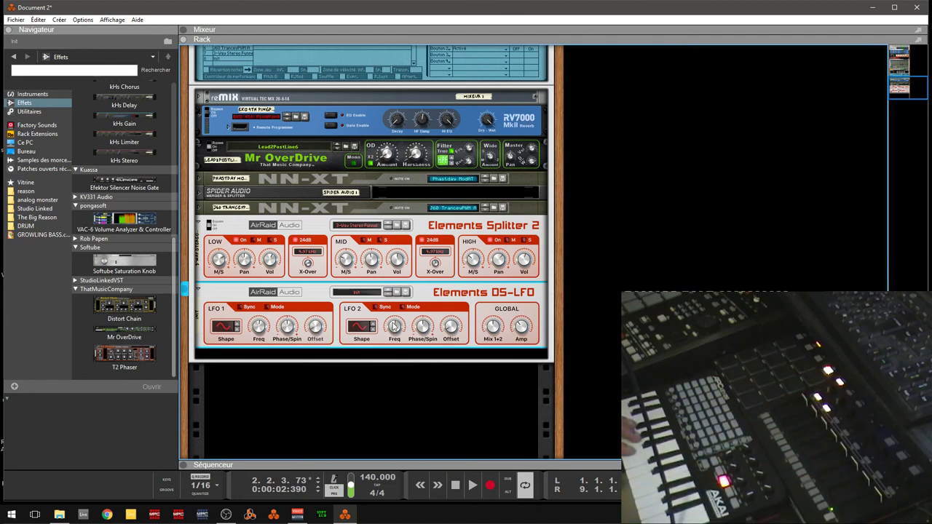
# Turn on sync for LFO 1 of the Elements DS-LFO and adjust the LFO 2 frequency
pyautogui.moveTo(394, 331)
pyautogui.click(242, 309)
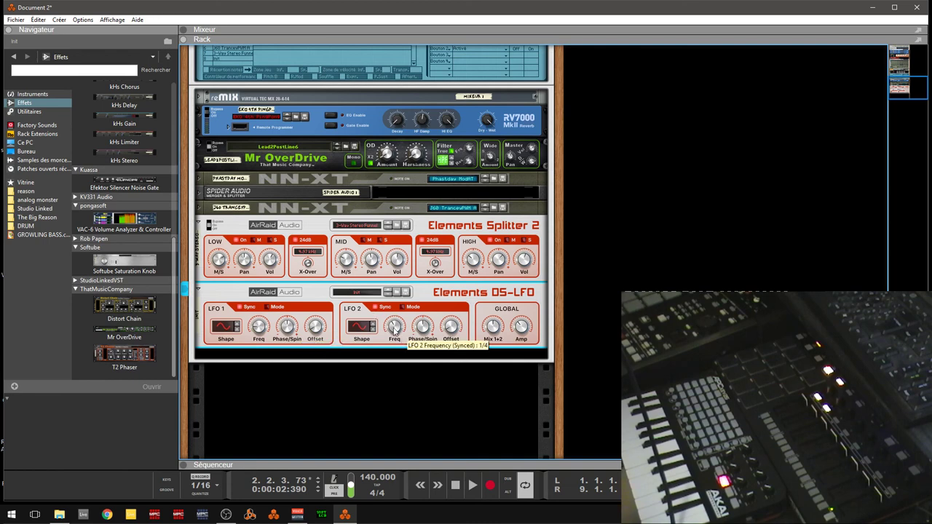
pyautogui.moveTo(394, 331); pyautogui.dragTo(393, 339)
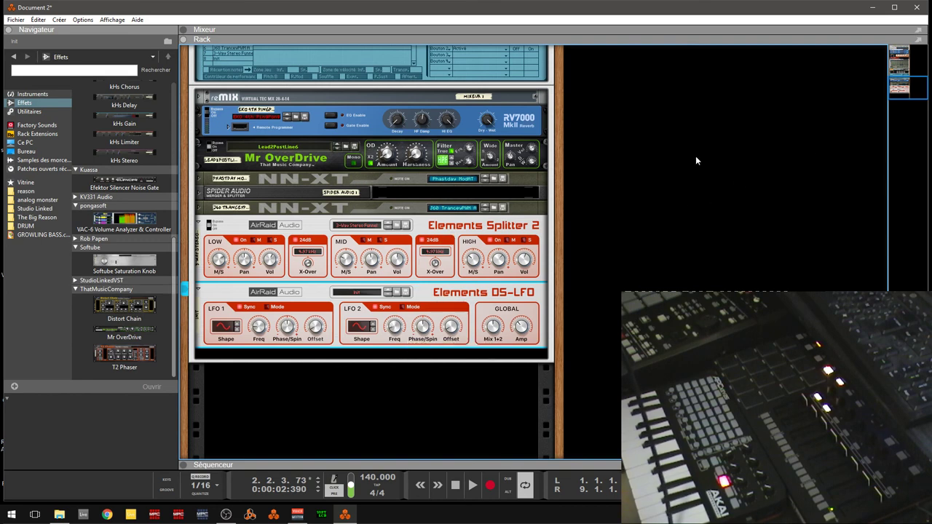
# Show the rack's rear and examine the cabling from the Combinator down through its mixer and devices
pyautogui.press('Tab')
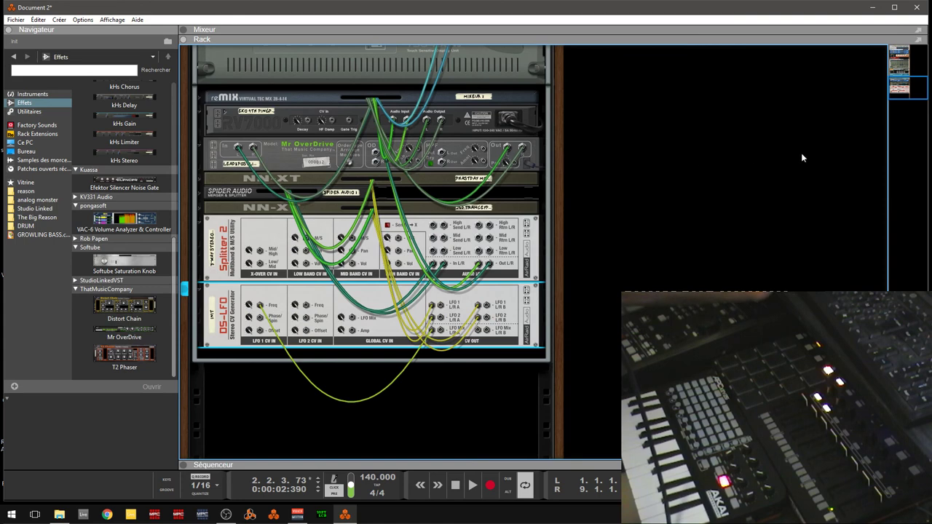
pyautogui.moveTo(908, 86)
pyautogui.mouseDown()
pyautogui.moveTo(908, 77)
pyautogui.moveTo(914, 92)
pyautogui.mouseUp()
pyautogui.moveTo(914, 92); pyautogui.dragTo(901, 79)
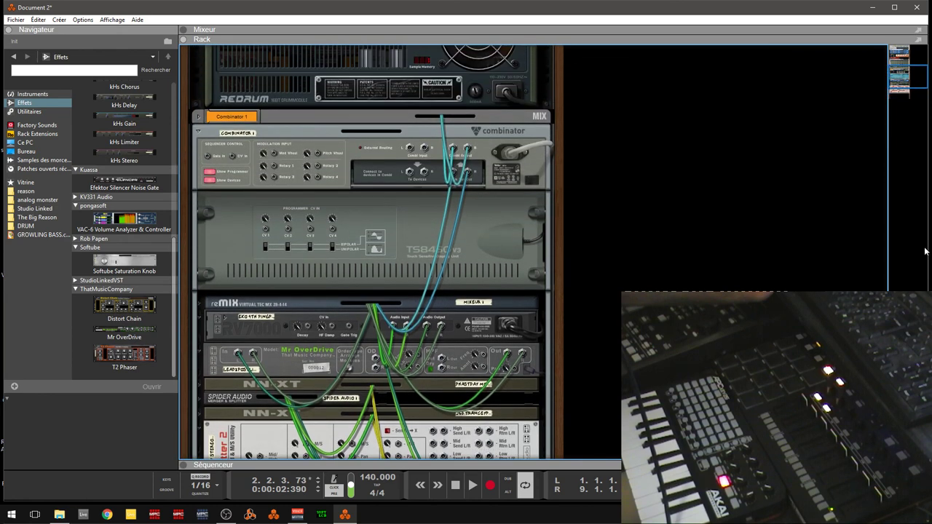